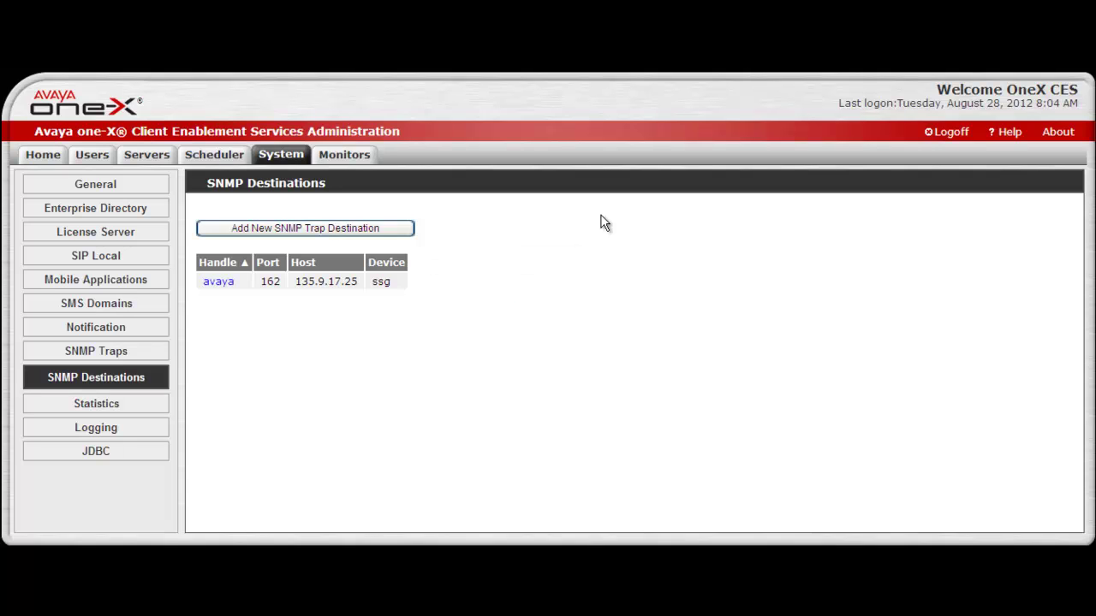
# Step: Begin a new SNMP trap destination with handle 'test 1', enabled, keeping device type SSG
pyautogui.click(395, 229)
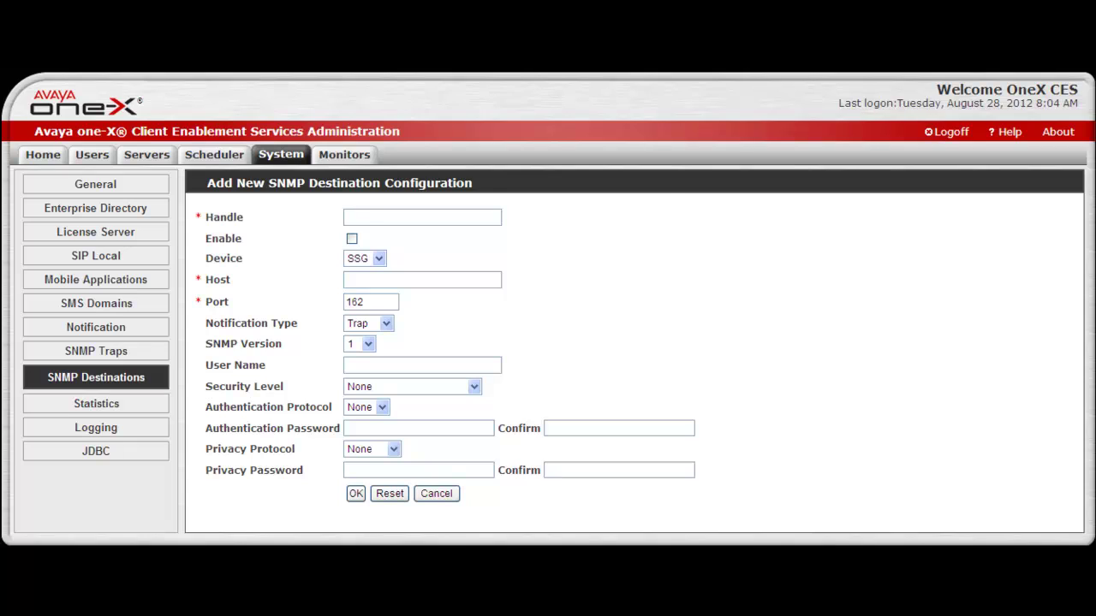
pyautogui.click(368, 215)
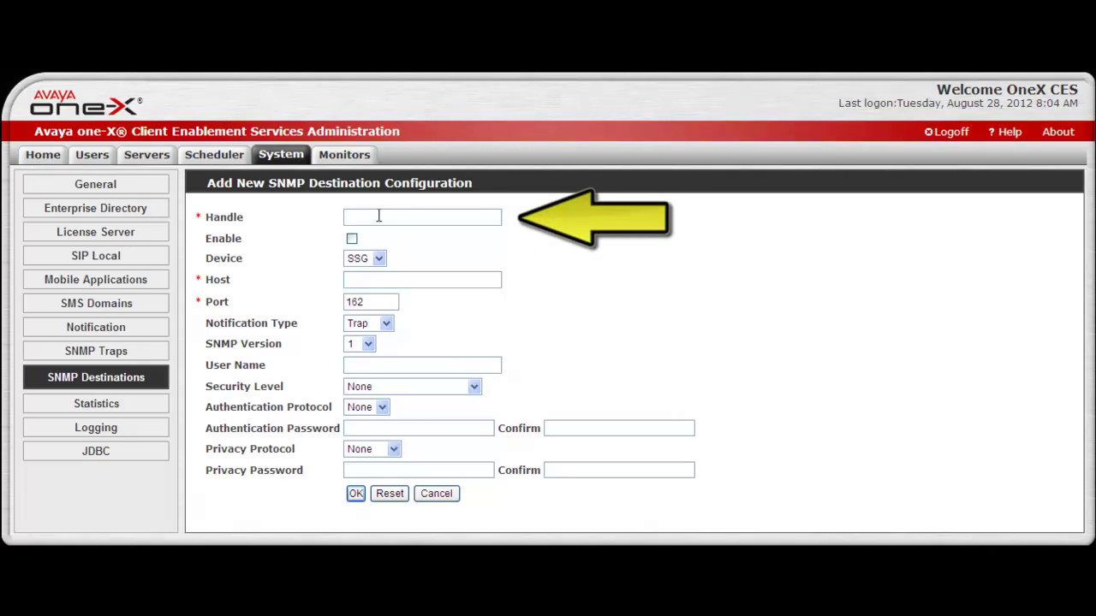
pyautogui.write('test')
pyautogui.write(' 1')
pyautogui.click(351, 240)
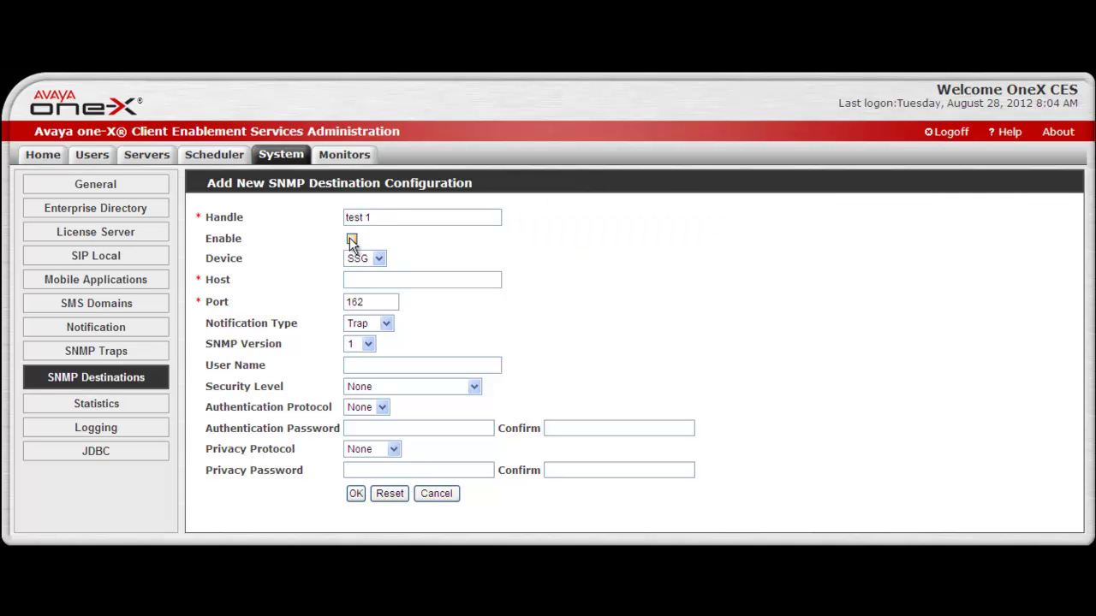
pyautogui.click(351, 240)
pyautogui.click(380, 258)
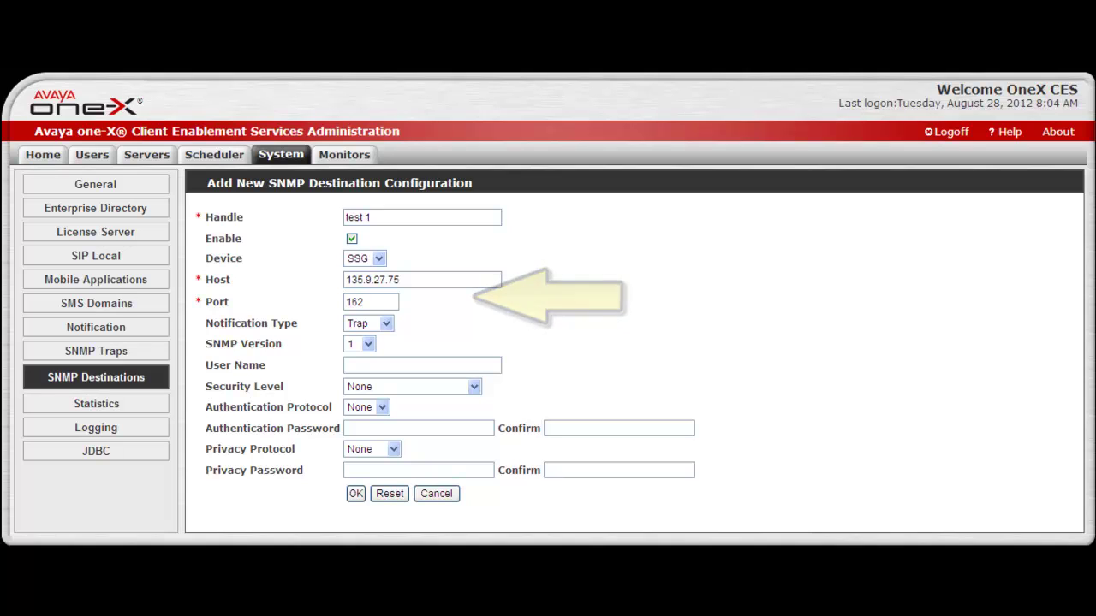
pyautogui.write('135.9.27.75')
# Step: Keep Trap as the notification type and set the SNMP version to 2c
pyautogui.click(386, 326)
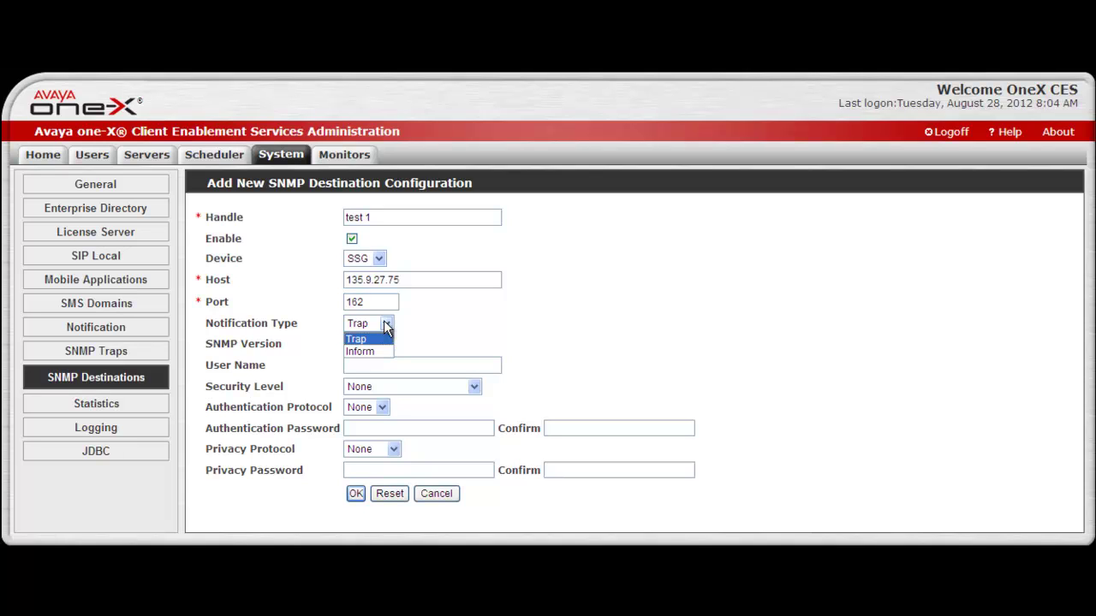
pyautogui.click(368, 341)
pyautogui.click(368, 343)
pyautogui.click(353, 372)
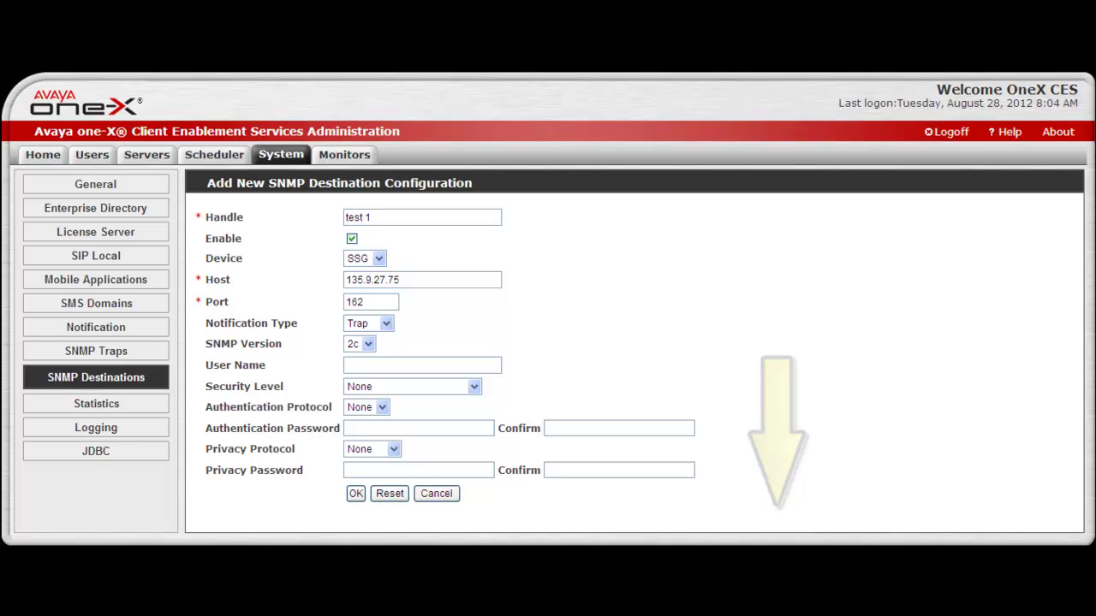
pyautogui.click(474, 390)
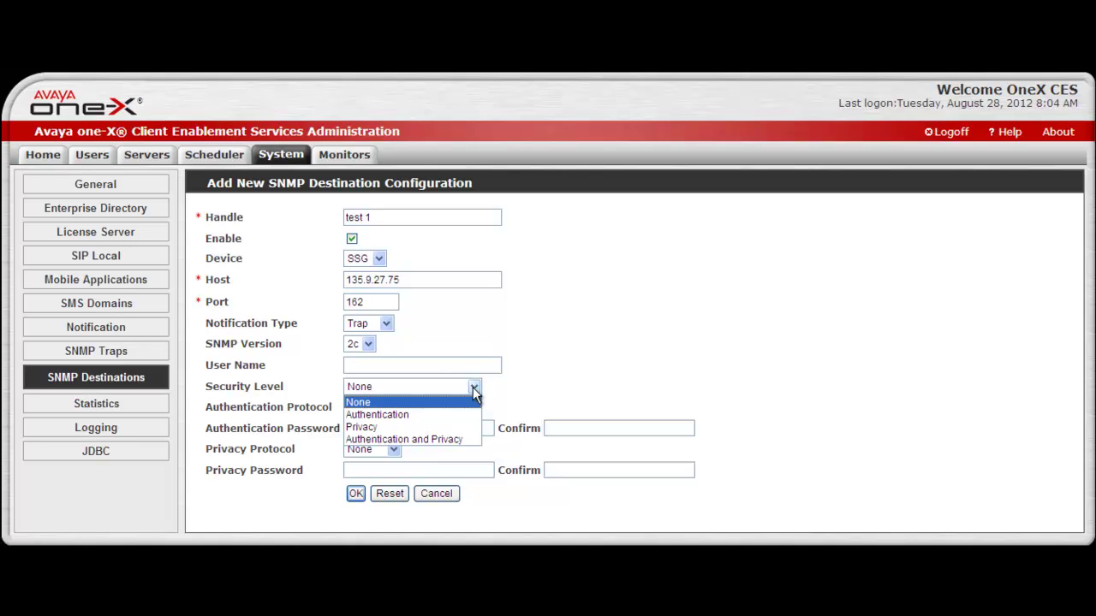
pyautogui.click(359, 401)
pyautogui.click(382, 410)
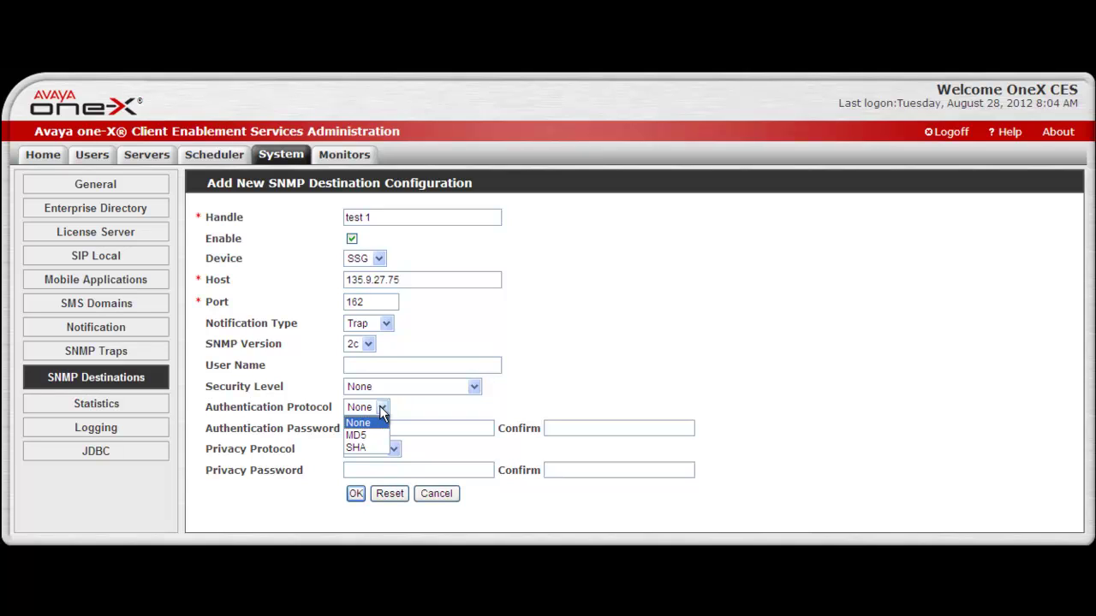
pyautogui.click(383, 414)
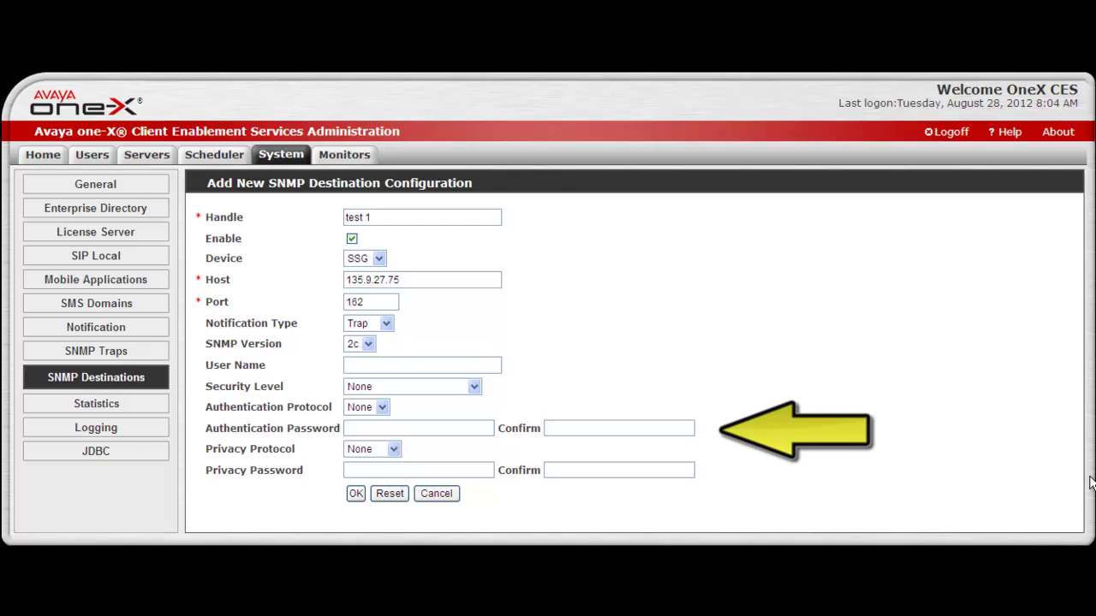
pyautogui.click(392, 450)
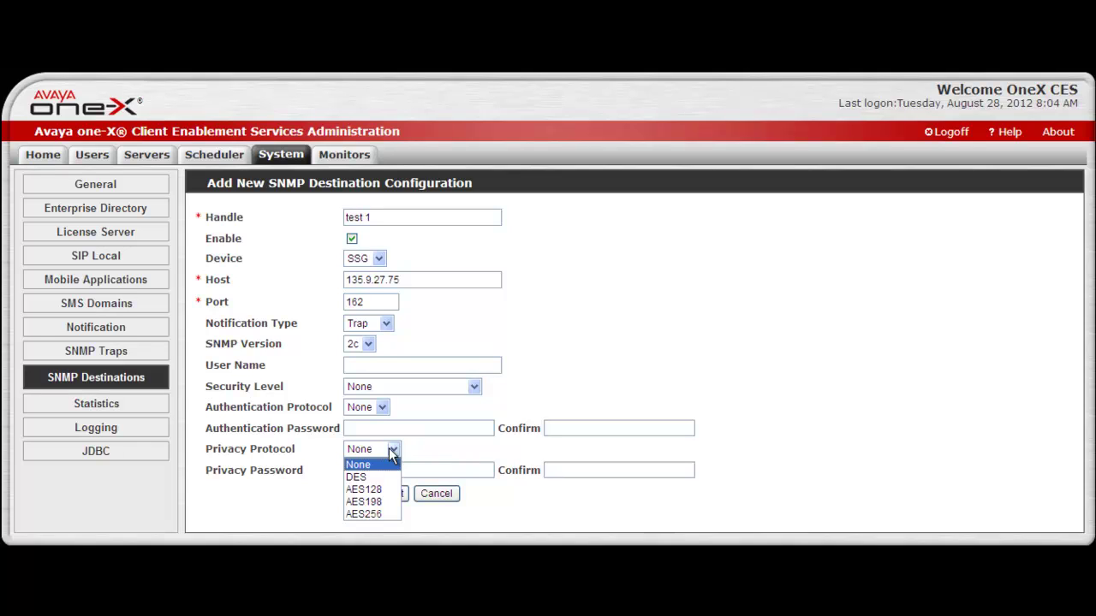
pyautogui.click(391, 453)
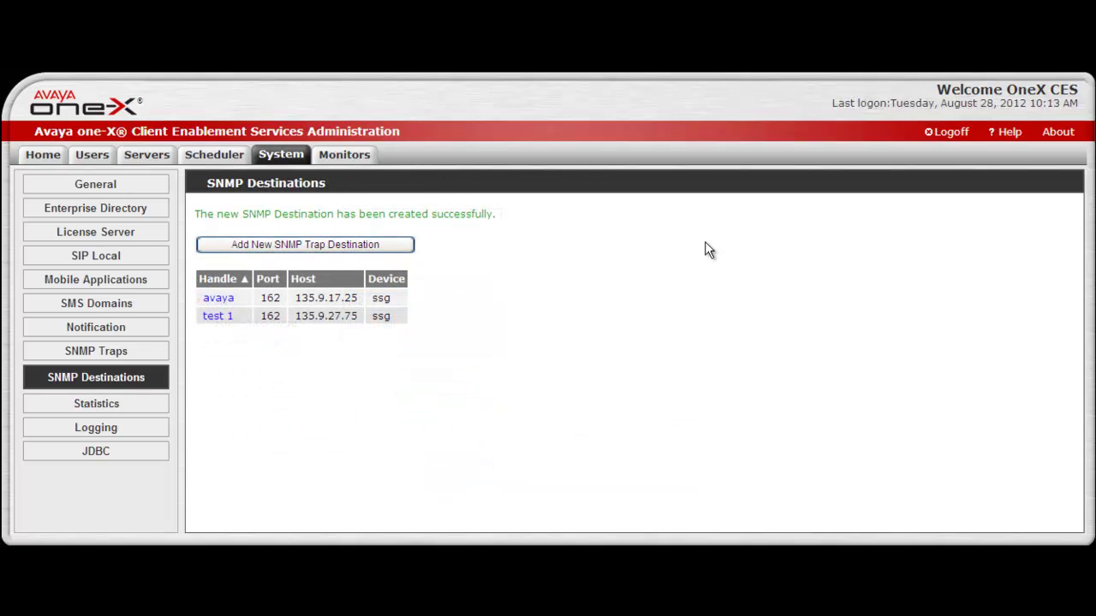
# Step: Run the Performance Statistics cleanup immediately from Statistics Cleanup and confirm it
pyautogui.click(201, 154)
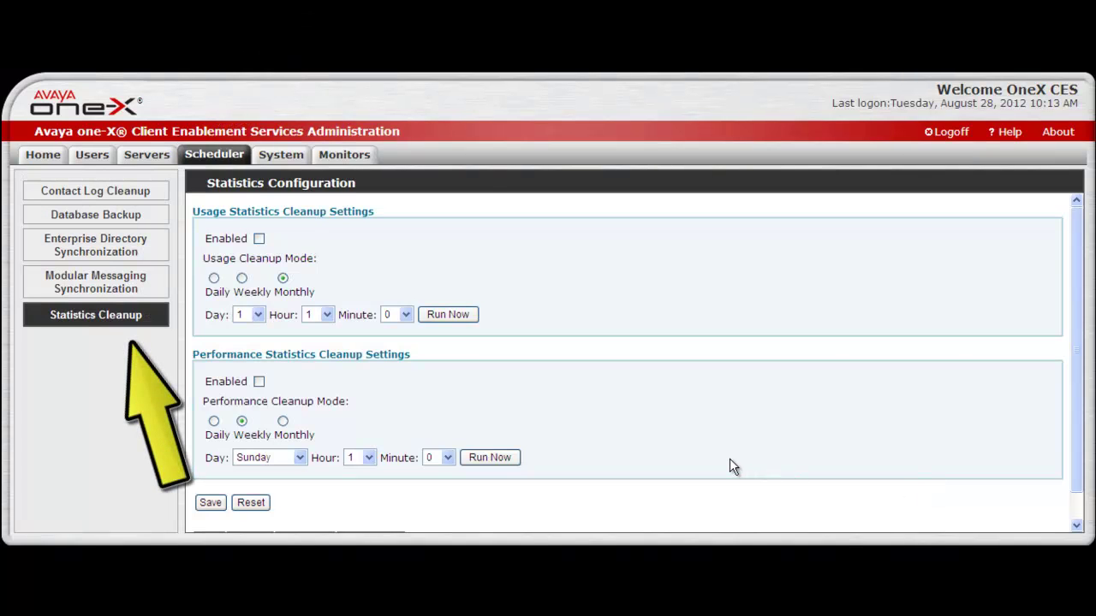
pyautogui.click(494, 458)
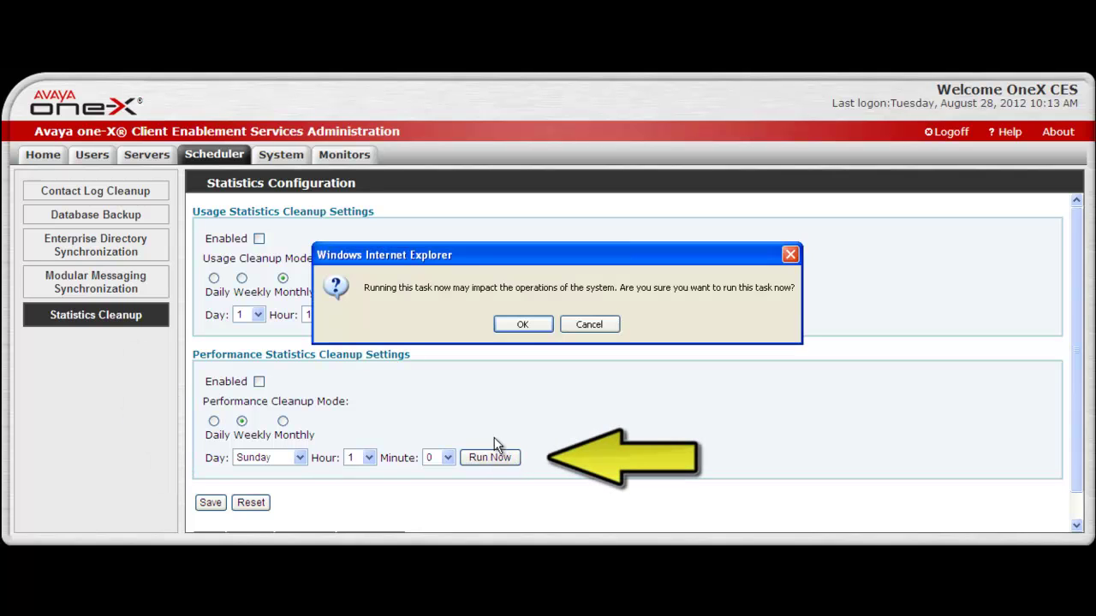
pyautogui.click(510, 330)
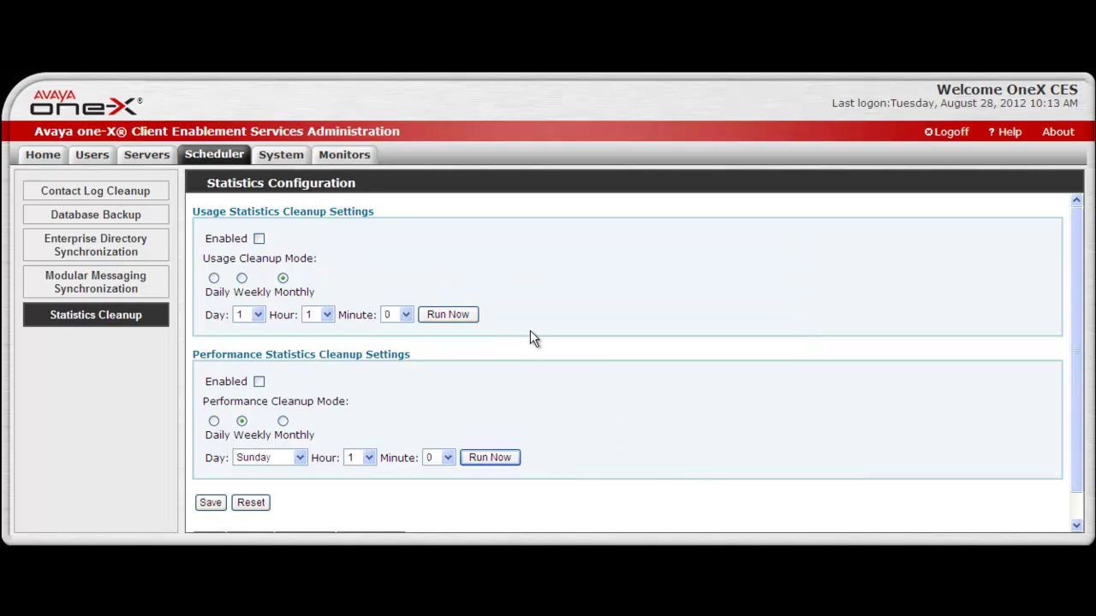